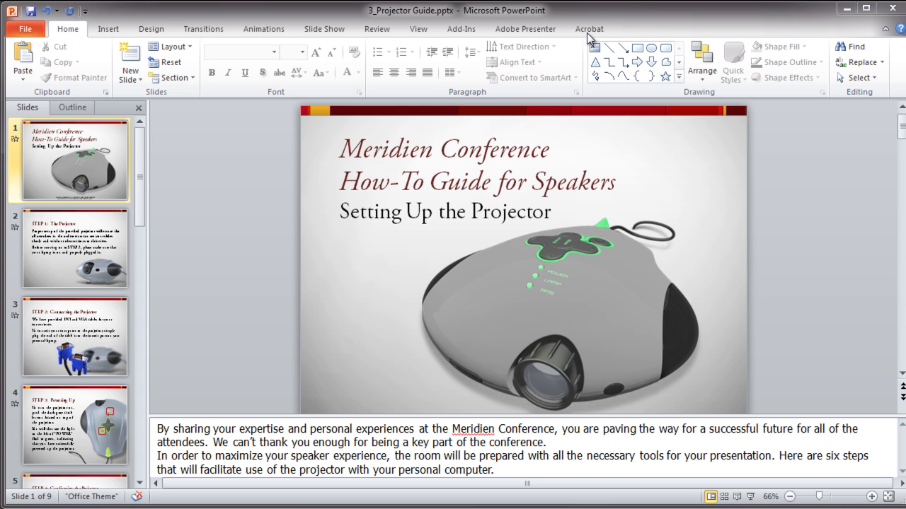
Step: Show the Adobe Presenter ribbon tab for the 9-slide 3_Projector Guide presentation
left_click(534, 31)
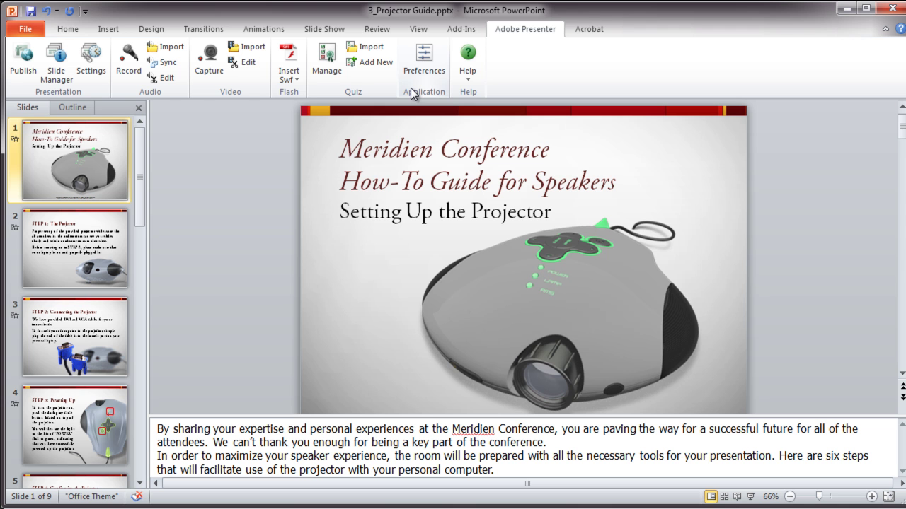
left_click(412, 67)
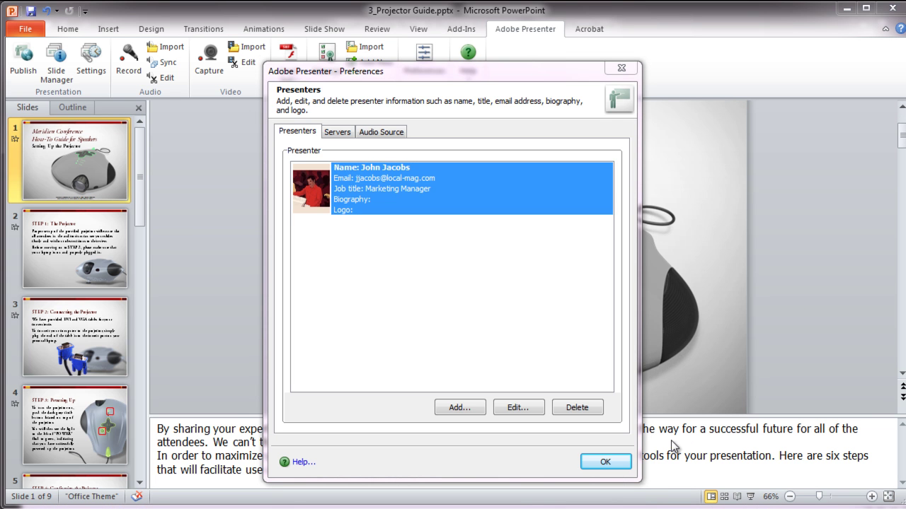
left_click(605, 461)
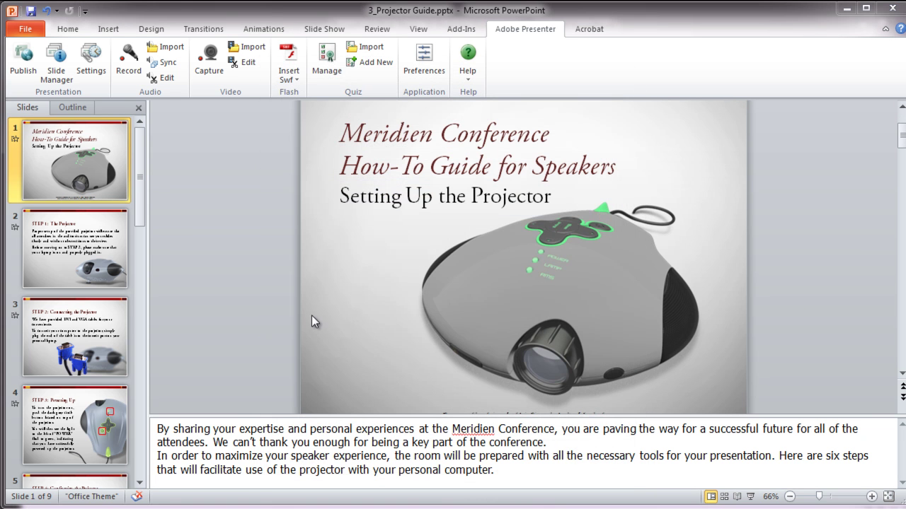
Step: Record about 7.7 seconds of slide 1 narration from its imported notes, then review it in Edit Audio
left_click(130, 62)
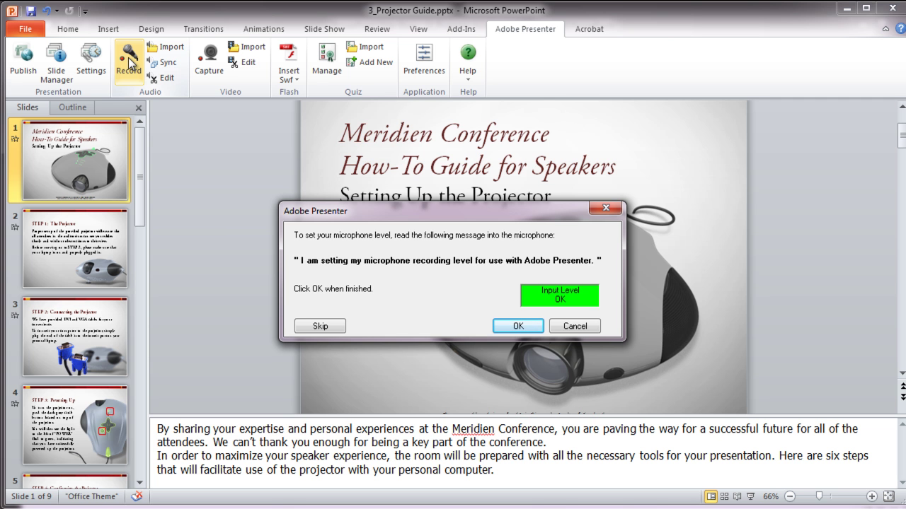
left_click(518, 326)
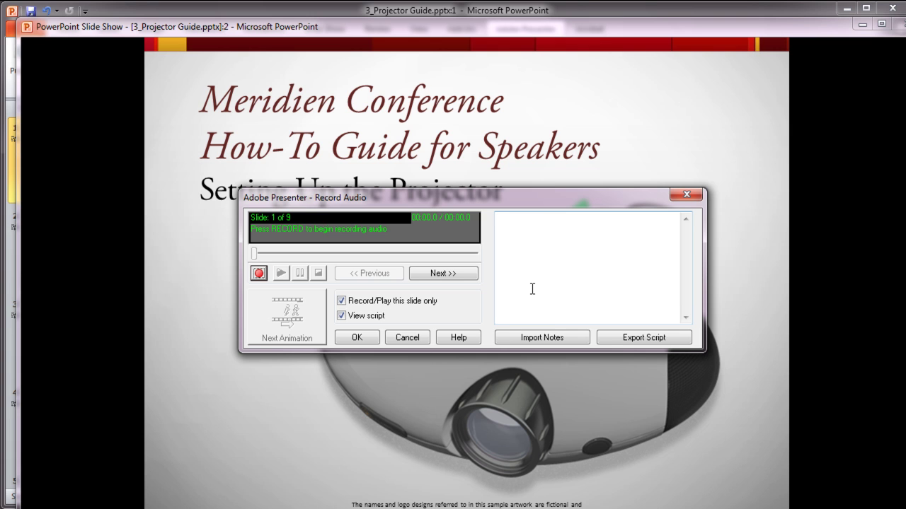
left_click(540, 339)
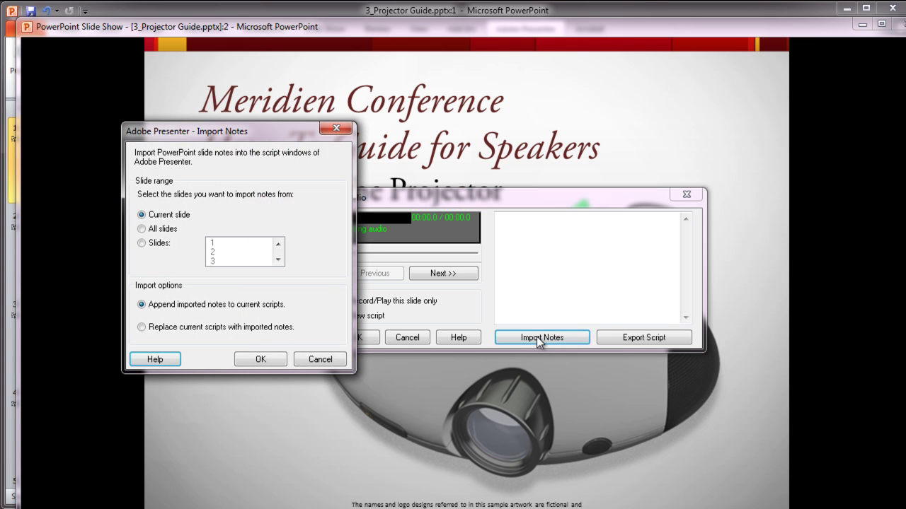
left_click(259, 358)
left_click(259, 273)
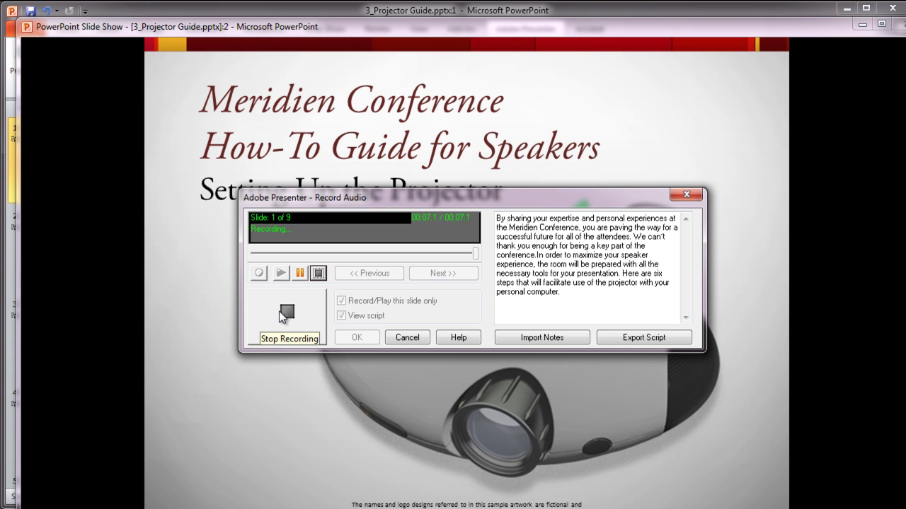
left_click(285, 314)
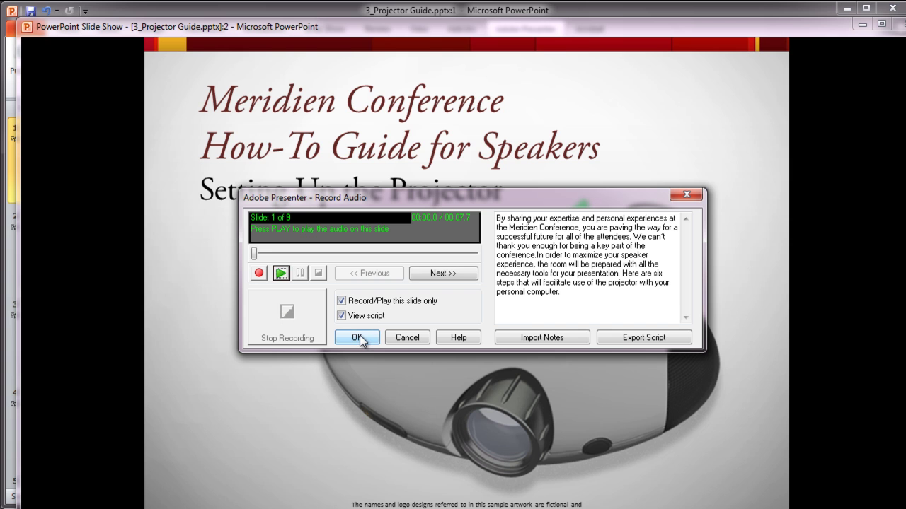
left_click(357, 337)
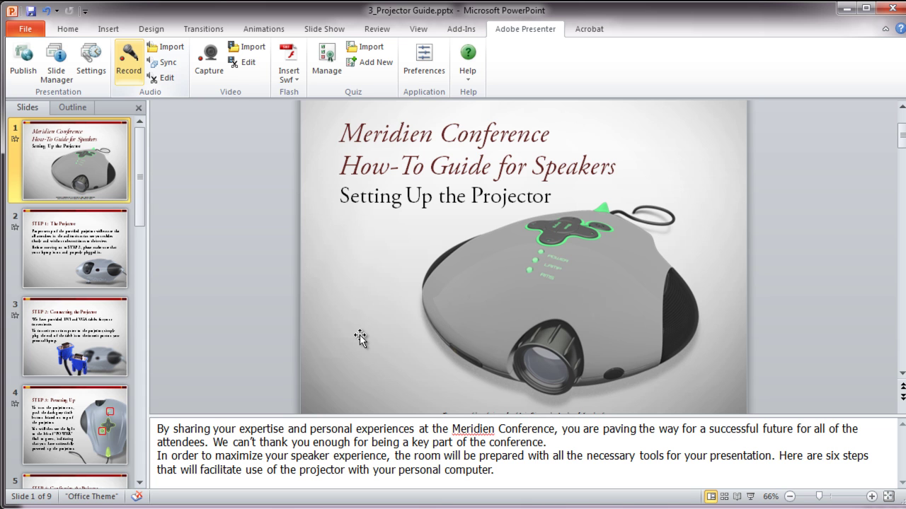
left_click(169, 82)
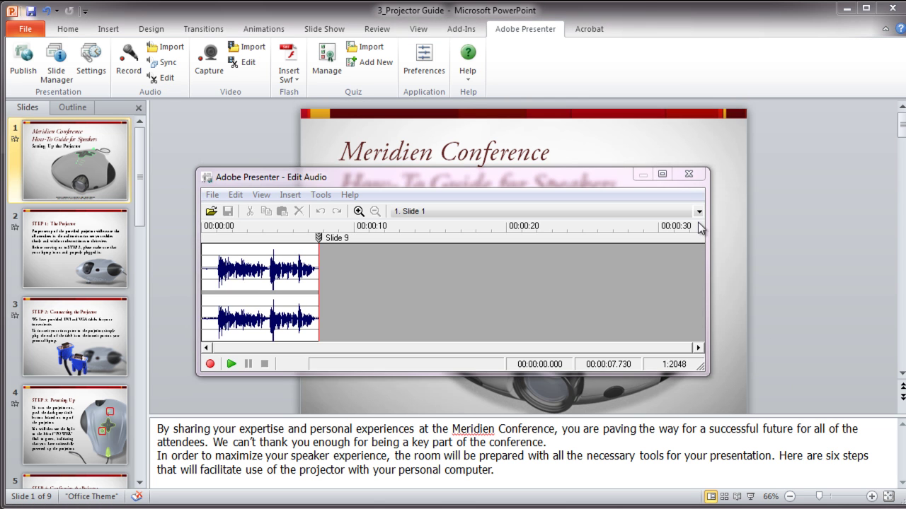
left_click(687, 174)
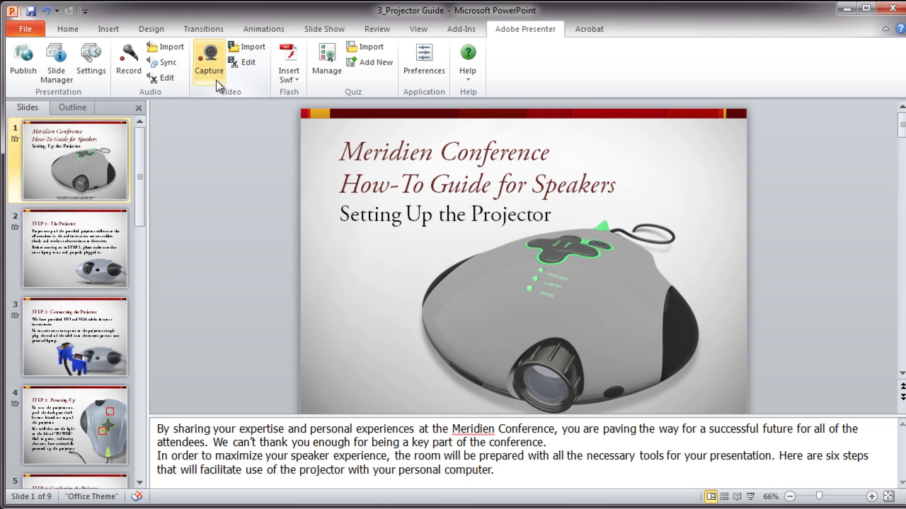
Step: Import 3_Projector Guide Intro Video onto slide 1 as a slide video at Medium (400 kbps) quality
left_click(248, 50)
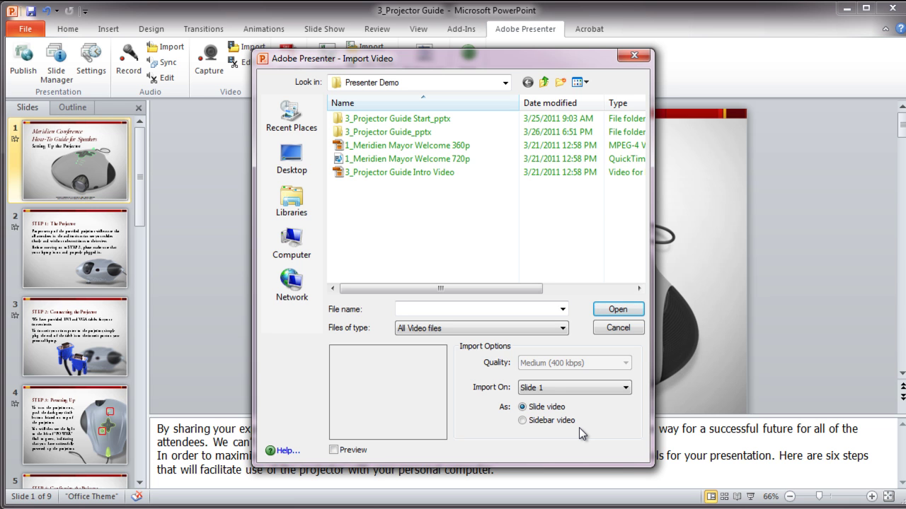
left_click(563, 329)
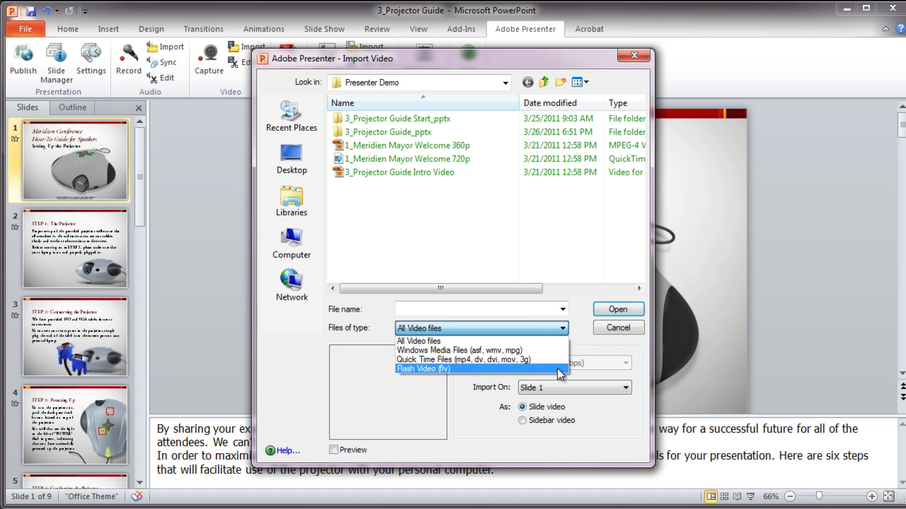
left_click(591, 346)
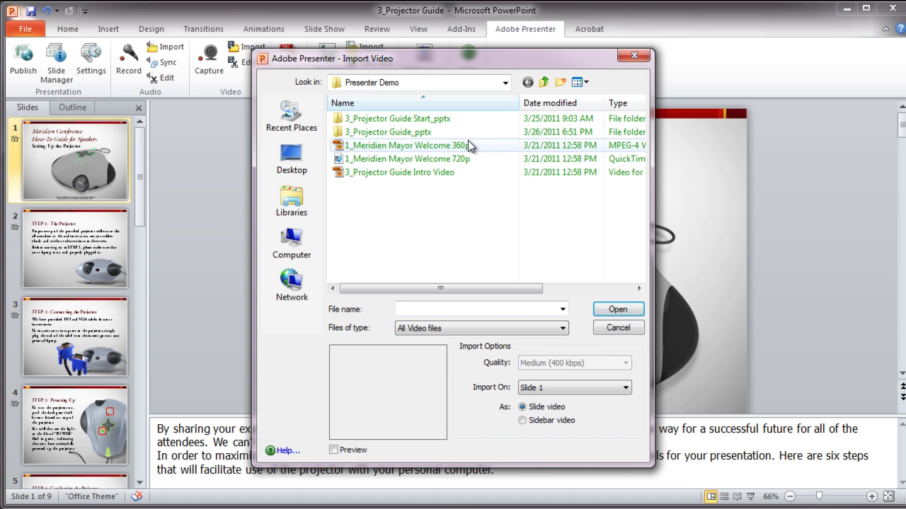
left_click(470, 154)
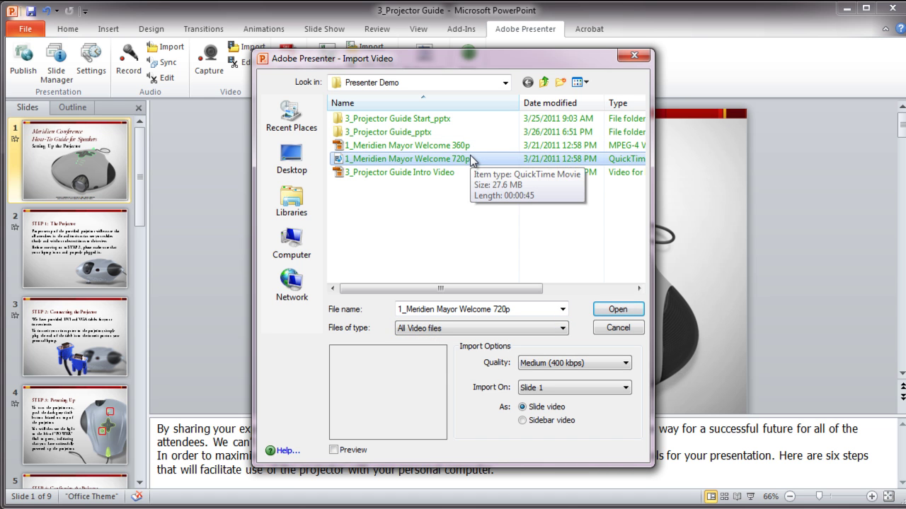
left_click(619, 365)
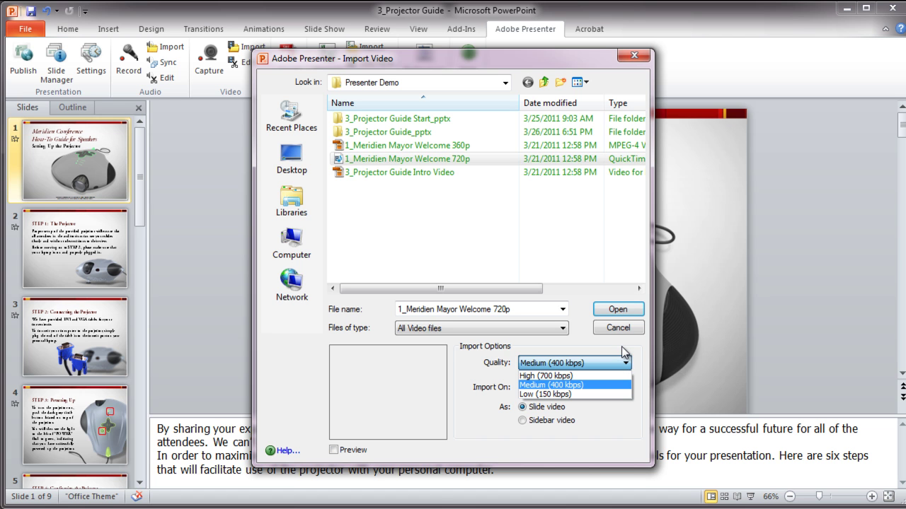
left_click(621, 346)
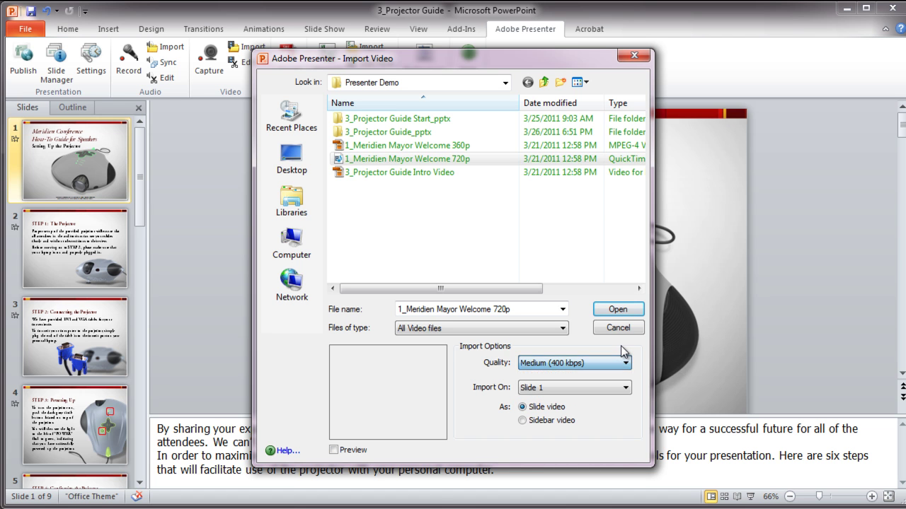
left_click(490, 171)
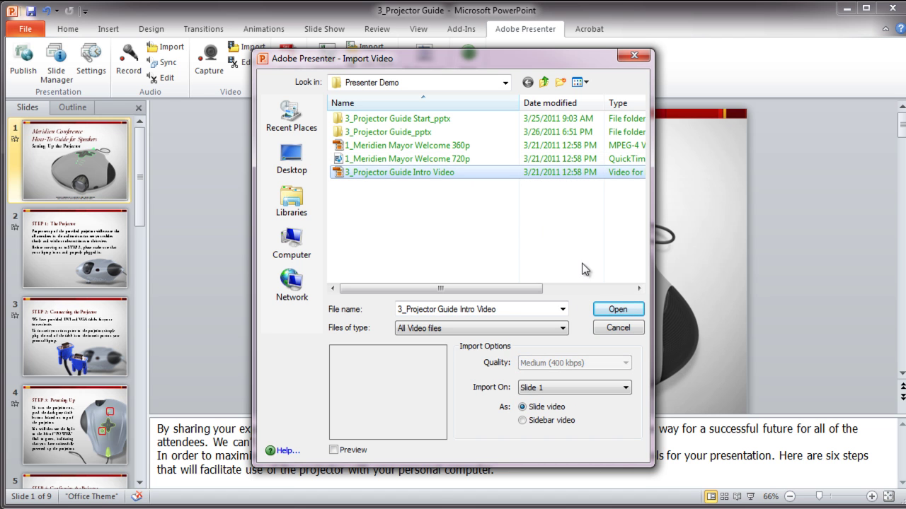
left_click(621, 310)
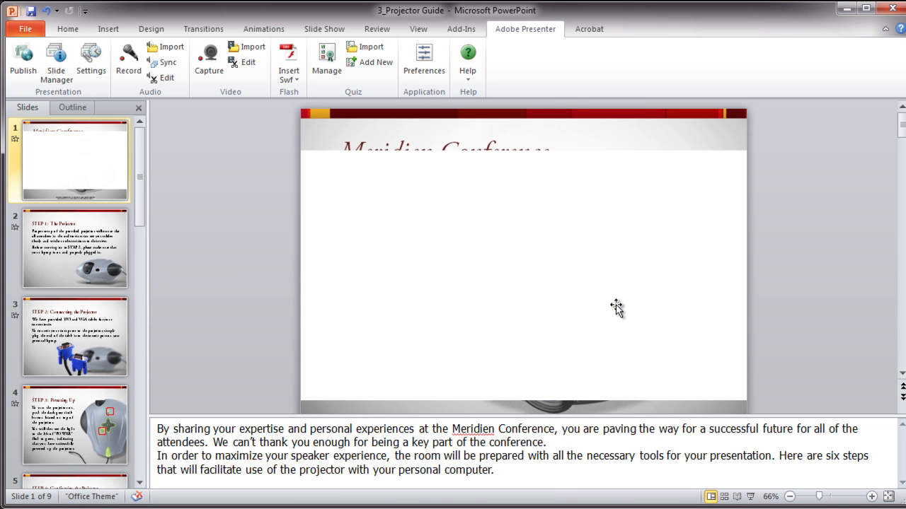
left_click(579, 331)
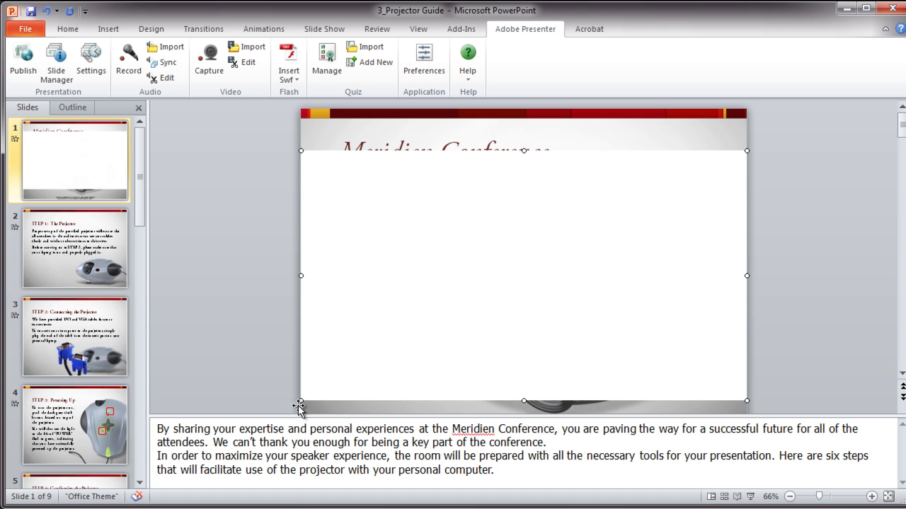
Step: Shrink the video into the slide's top-right corner and set it to start after a 30-second delay
left_click_drag(302, 400, 658, 139)
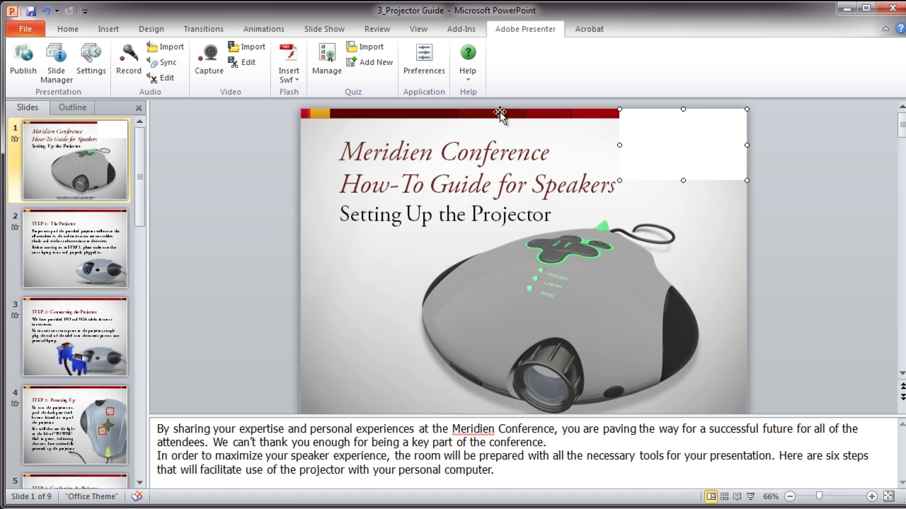
left_click(247, 63)
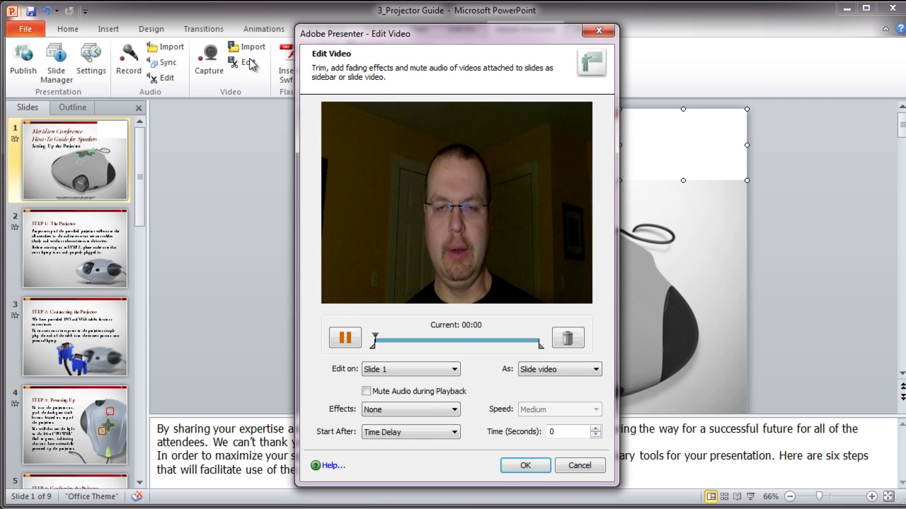
left_click(343, 338)
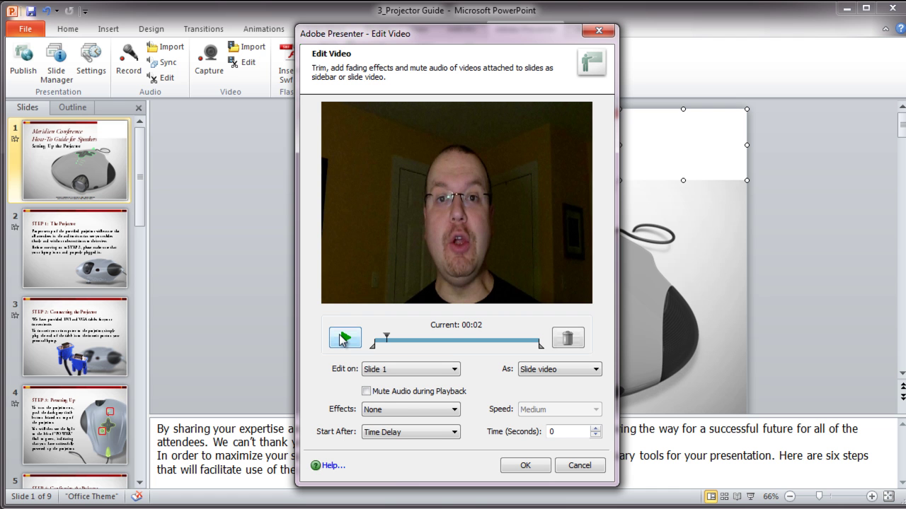
double_click(561, 433)
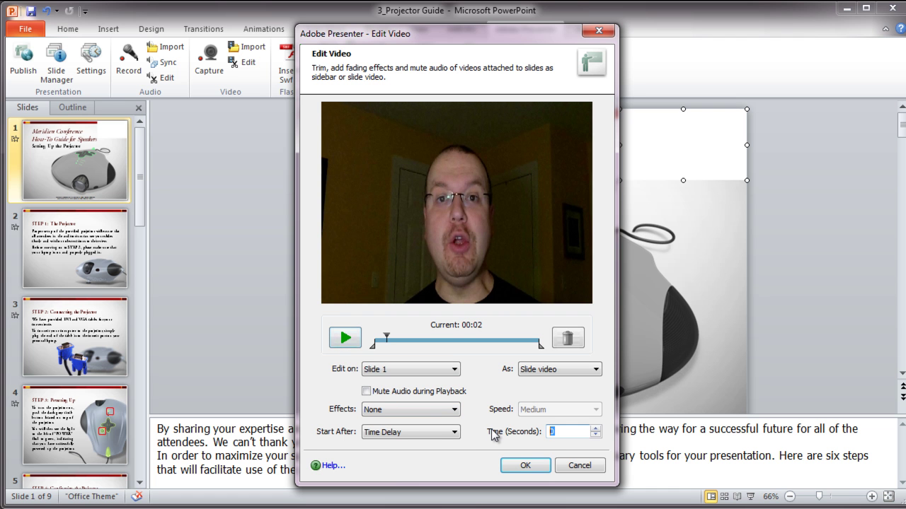
type("30")
key("Return")
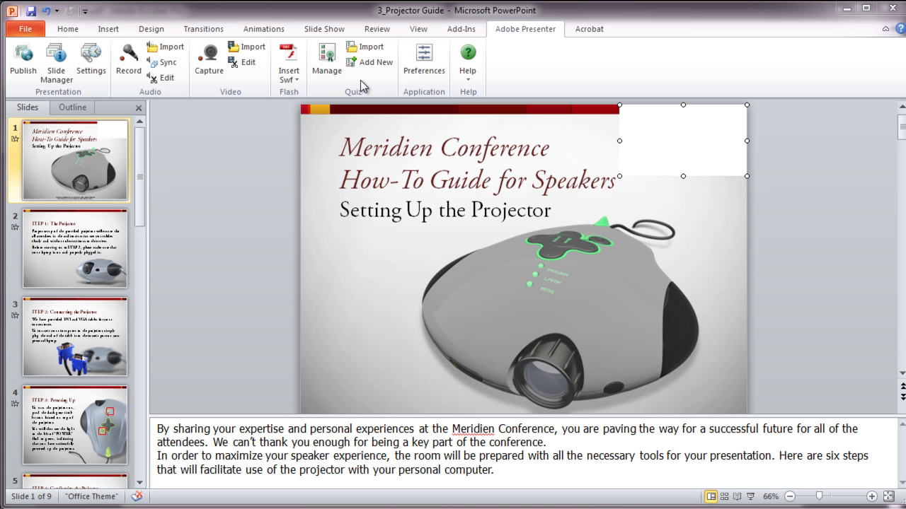
Step: Go to the last slide, the rating quiz, and open the Publish Presentation dialog
key("End")
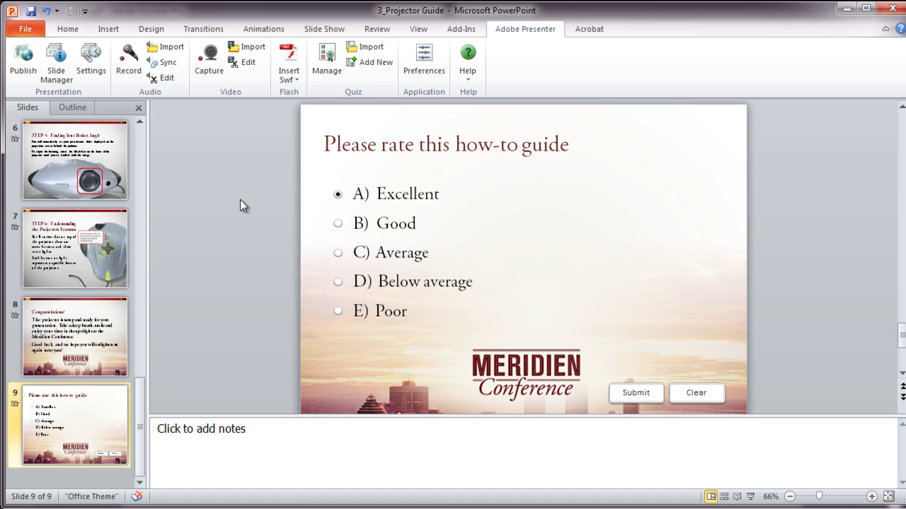
left_click(23, 63)
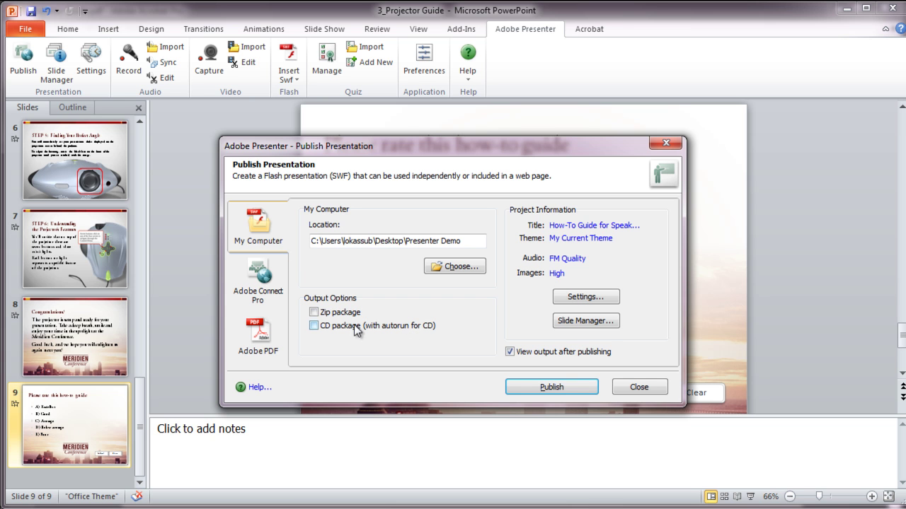
Step: Choose Adobe PDF output and preview the Pea Soup theme and attachments, discarding the settings changes
left_click(274, 287)
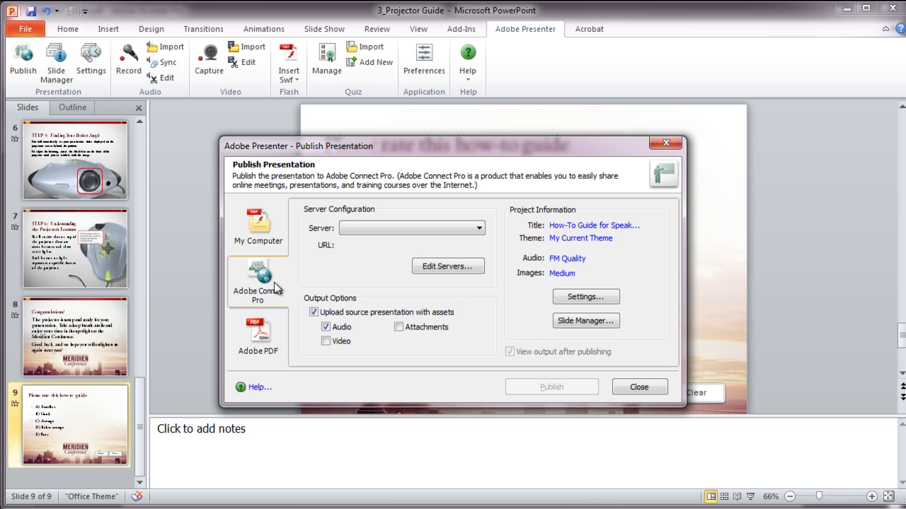
left_click(256, 340)
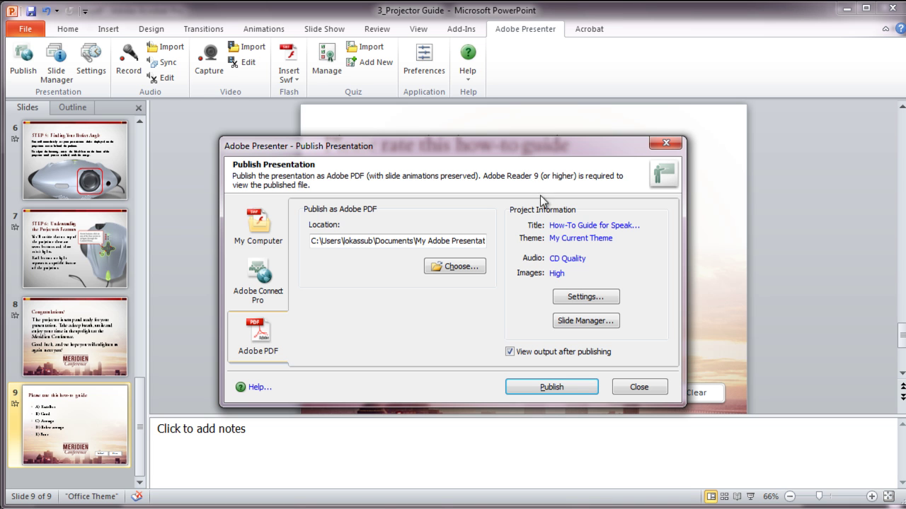
left_click(579, 297)
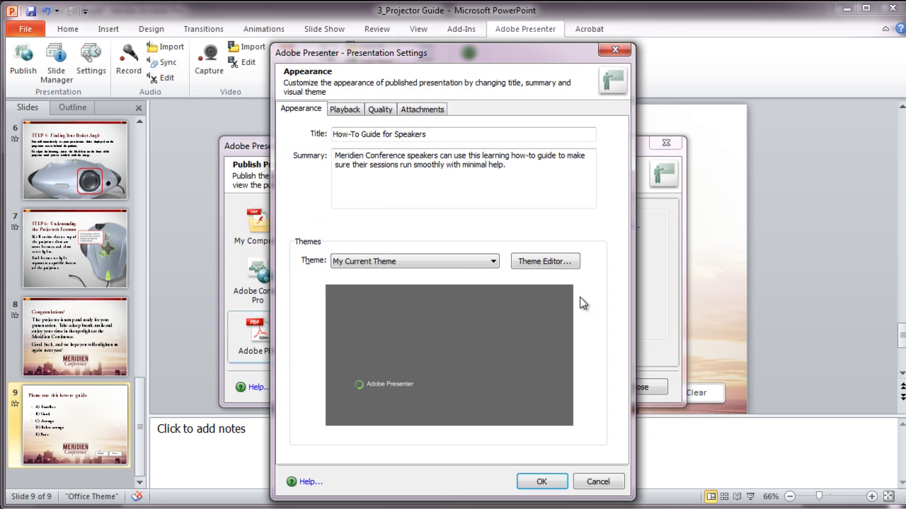
left_click(493, 262)
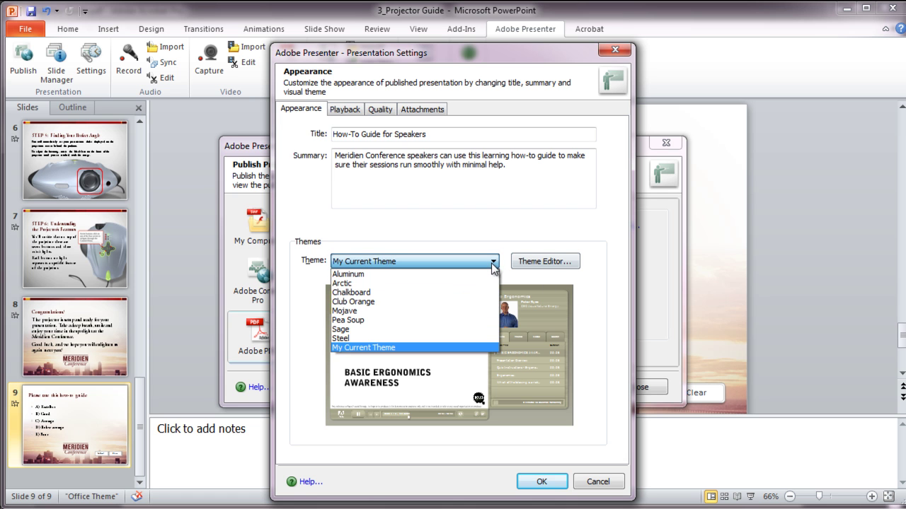
left_click(486, 321)
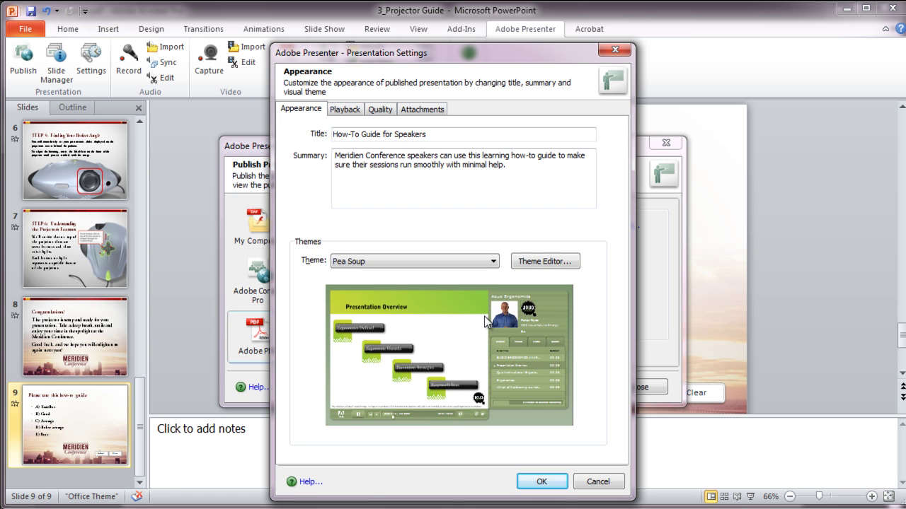
left_click(432, 112)
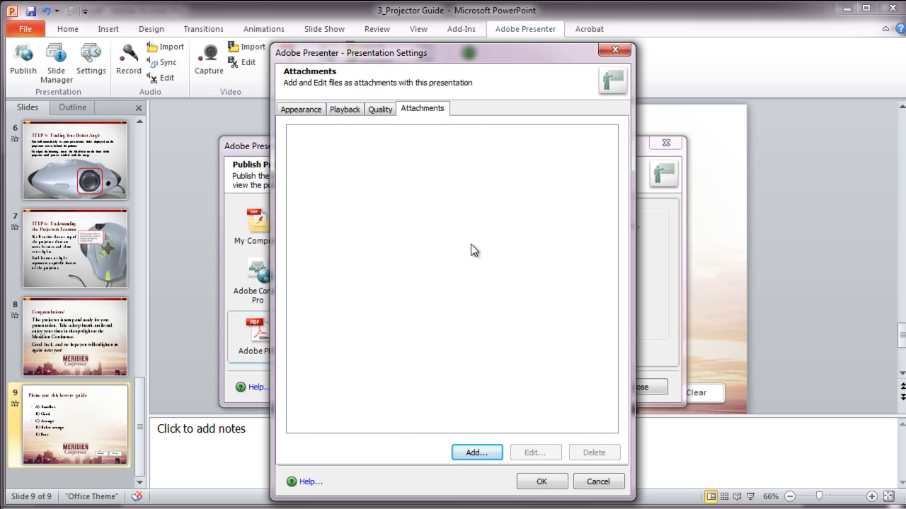
left_click(597, 483)
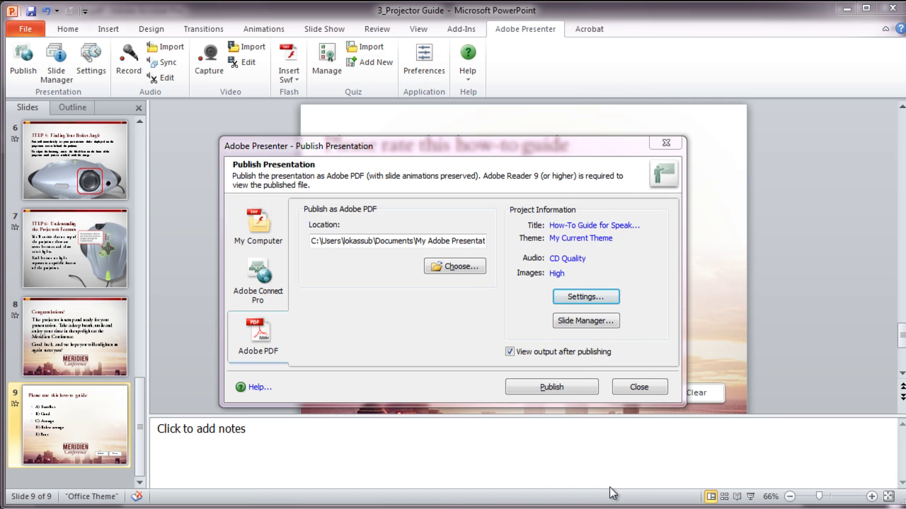
Step: Close the publishing dialog without publishing and show the slide notes in the Acrobat Pro PDF
left_click(644, 392)
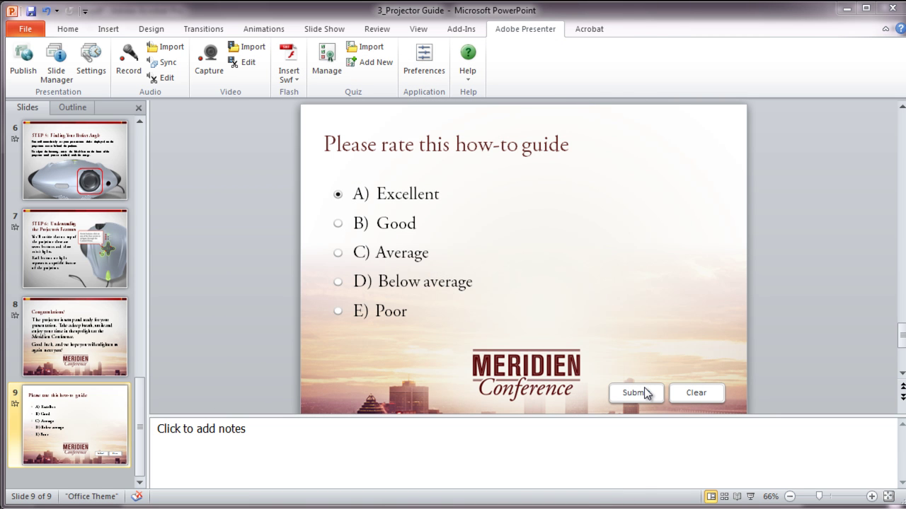
key("alt+Tab")
key("alt+Tab")
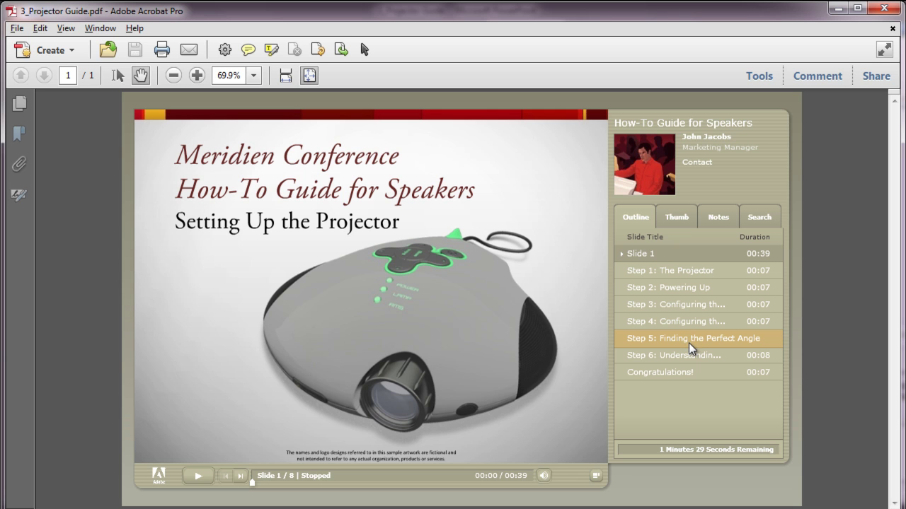
left_click(716, 218)
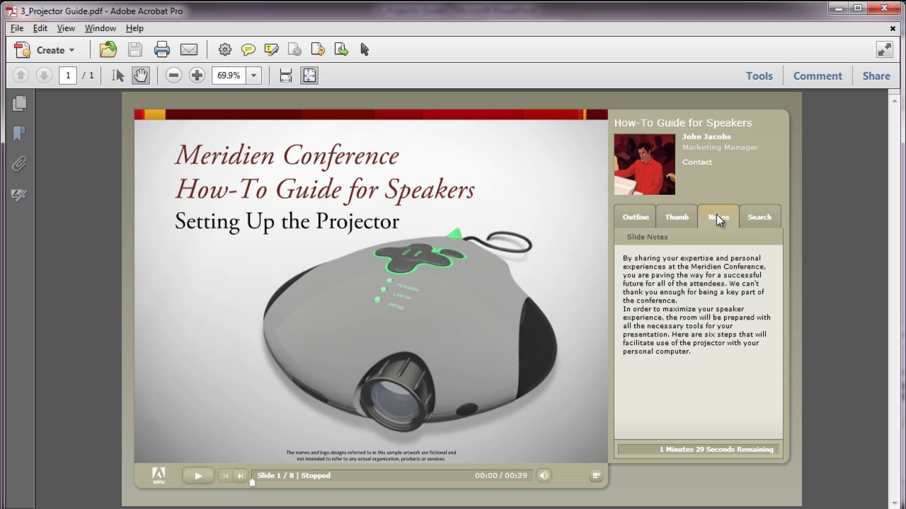
Step: Open the Search panel, then play slide 1's intro video and pause it at 00:18
left_click(762, 220)
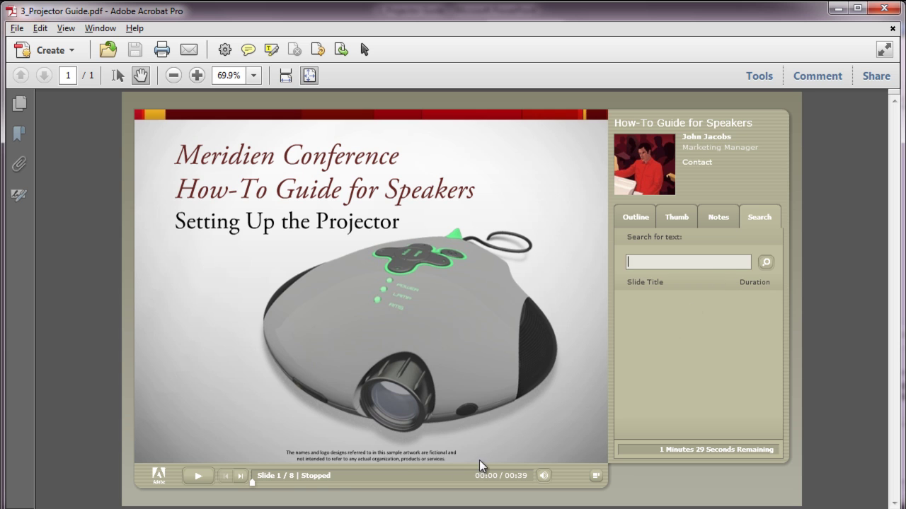
mouse_move(253, 482)
left_mouse_down()
mouse_move(281, 484)
mouse_move(253, 483)
left_mouse_up()
left_click(198, 480)
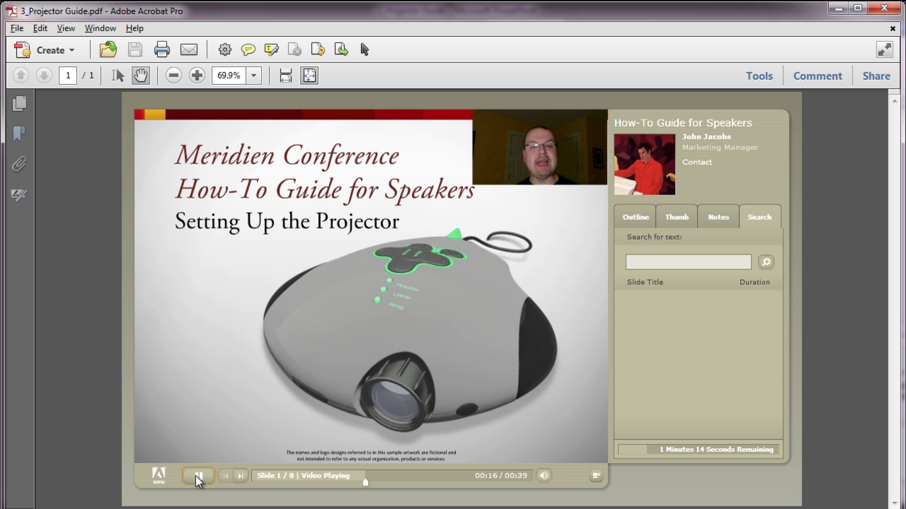
left_click(198, 479)
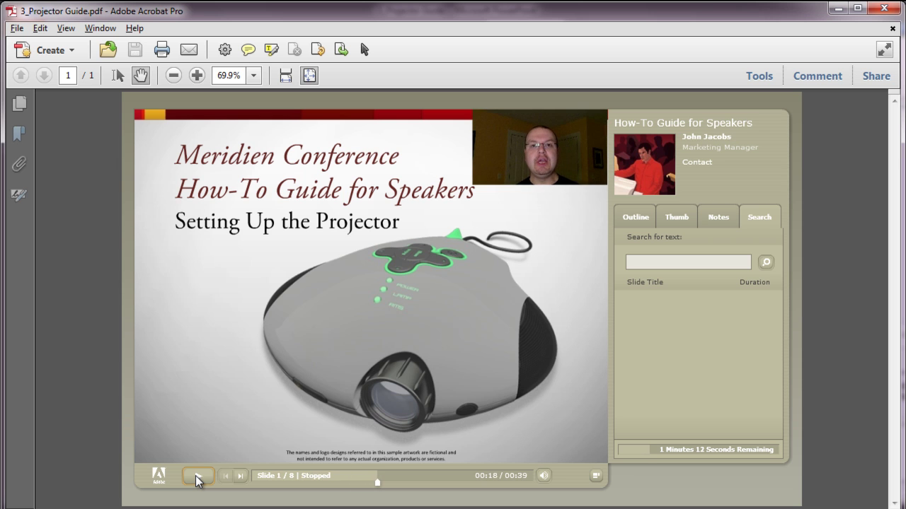